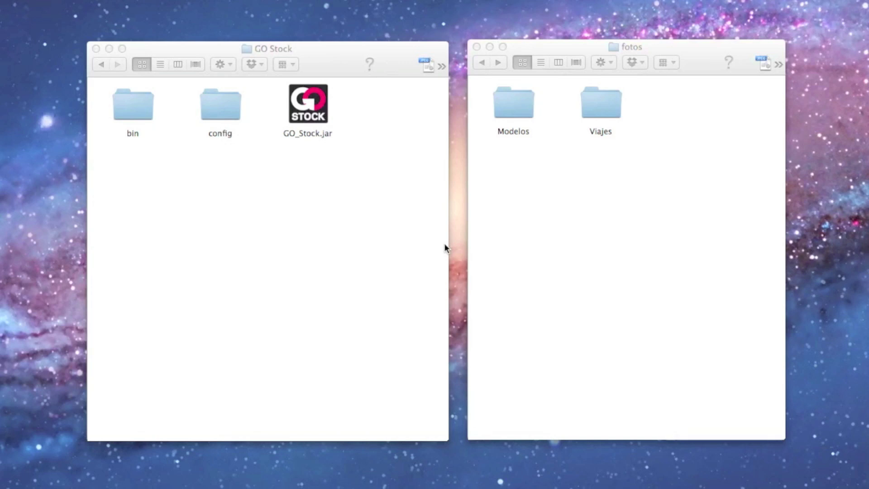
Launch GO_Stock.jar, close the GO Stock folder window, and move the #Beta3 uploader left.
left_click(372, 194)
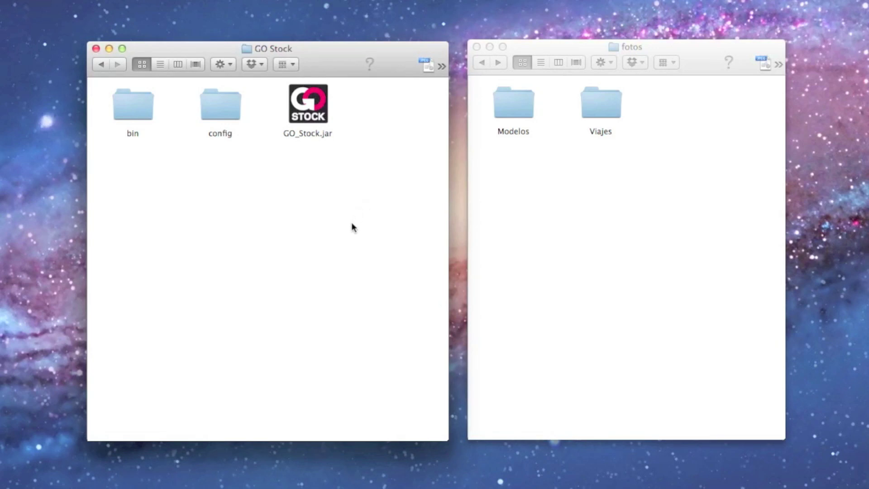
left_click_drag(337, 46, 338, 44)
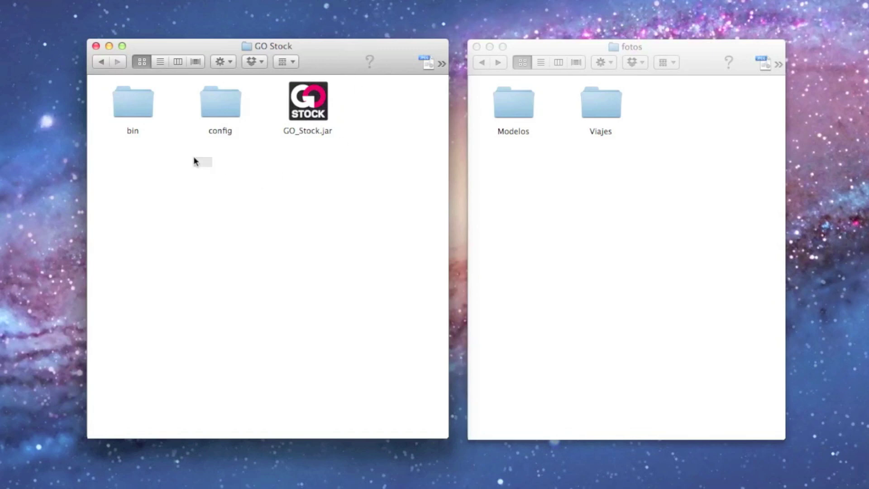
left_click_drag(196, 162, 113, 81)
left_click(306, 180)
left_click(316, 101)
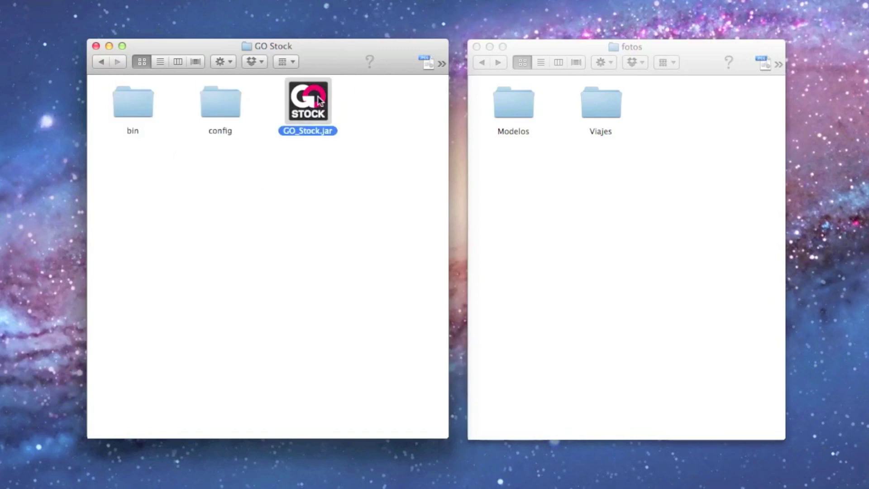
double_click(319, 100)
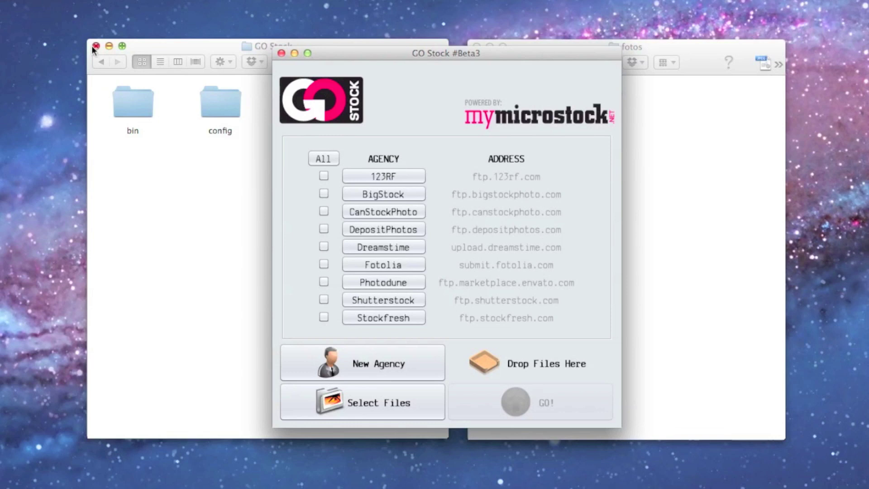
left_click(95, 46)
left_click_drag(543, 53, 375, 46)
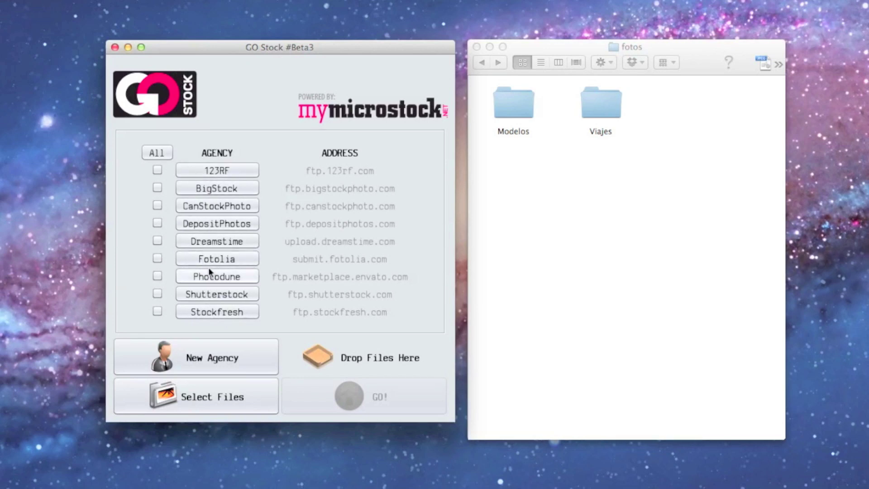
Create a Crestock agency at ftp.crestock.com and fill in its FTP user name.
left_click(210, 357)
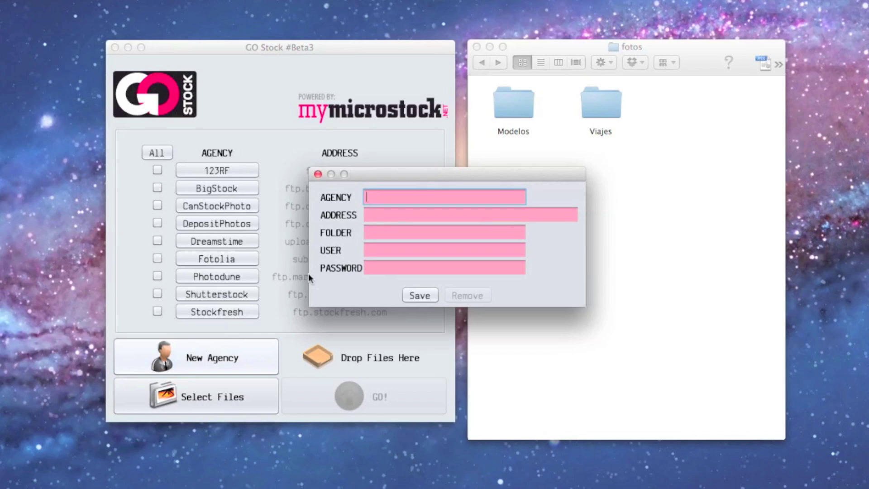
type("Crestock")
key("Tab")
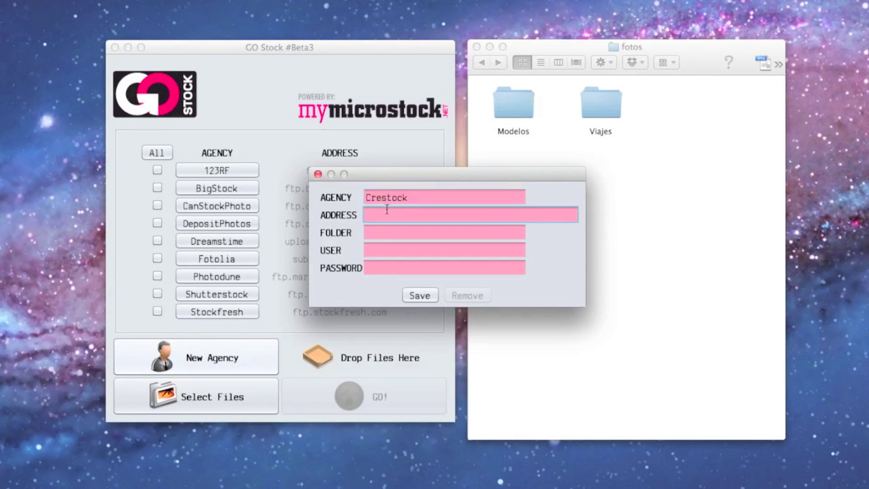
type("ftp.crestock.com")
left_click(425, 297)
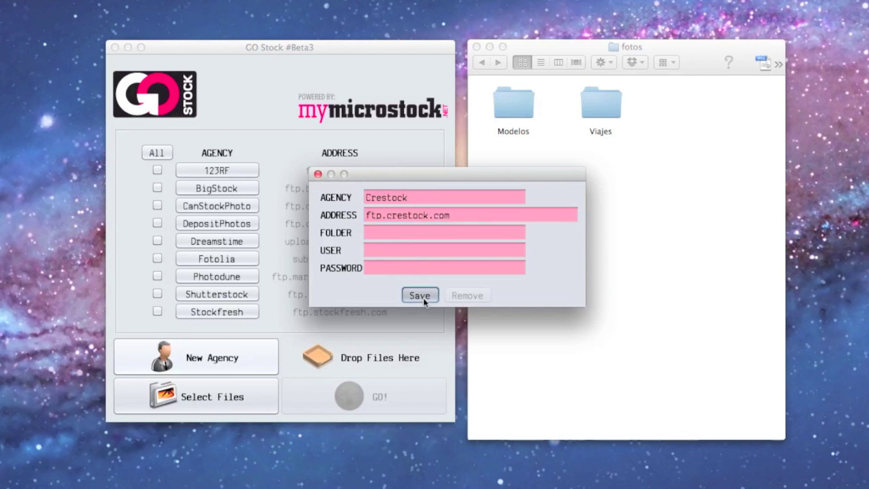
left_click(498, 264)
left_click(386, 250)
type("564")
key("Tab")
Enter the Crestock FTP password, save the agency, and untick it.
type("******")
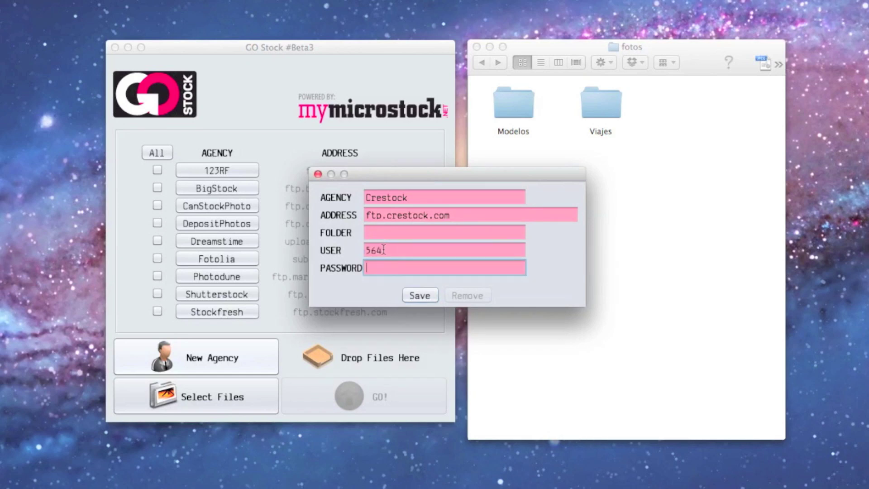
left_click(420, 296)
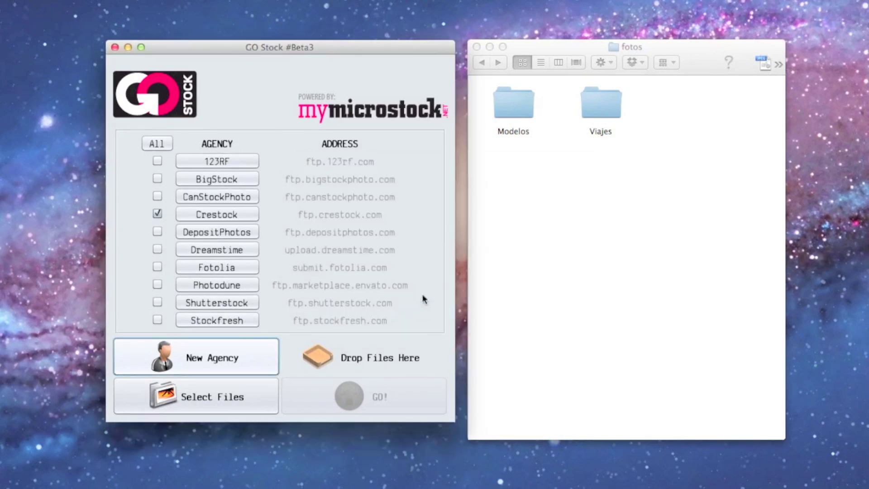
left_click(157, 213)
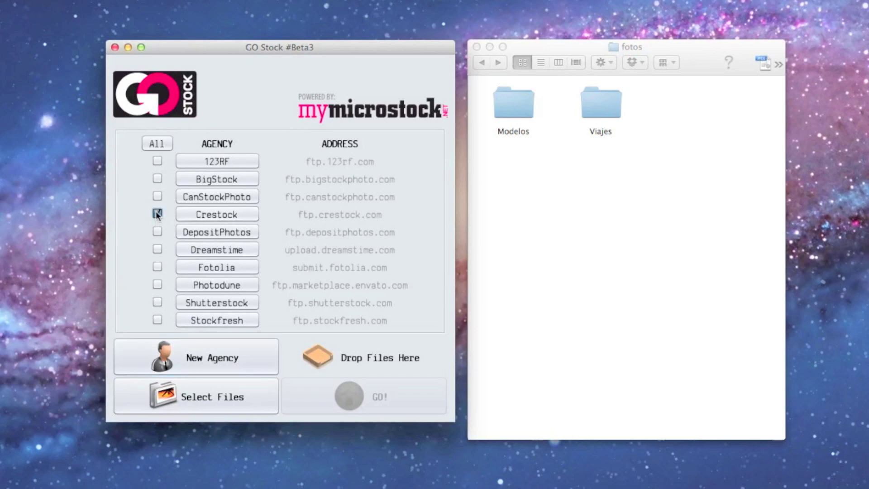
Toggle All and the individual agency checkboxes, ending with every agency unticked.
left_click(157, 143)
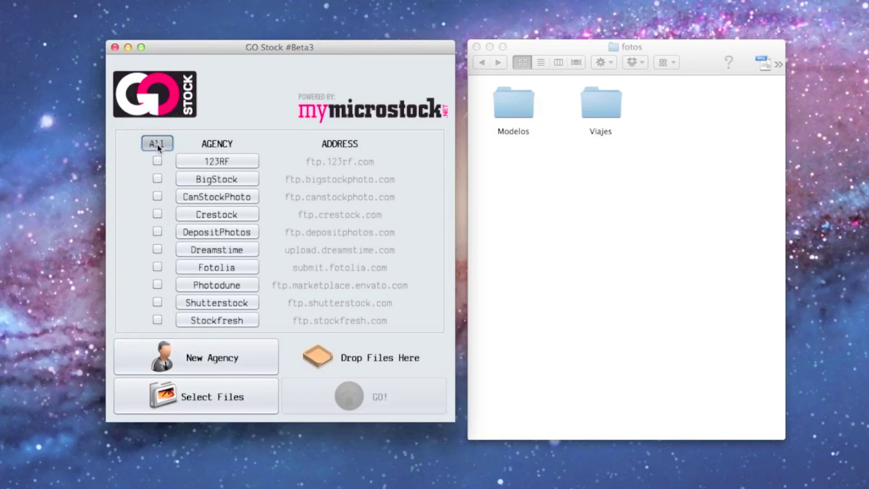
left_click(158, 144)
left_click(158, 143)
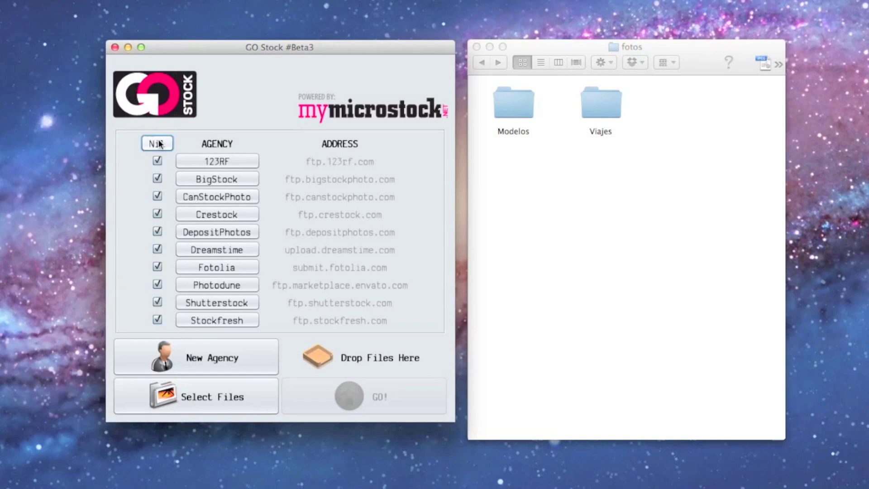
left_click(159, 143)
left_click(157, 178)
left_click(157, 195)
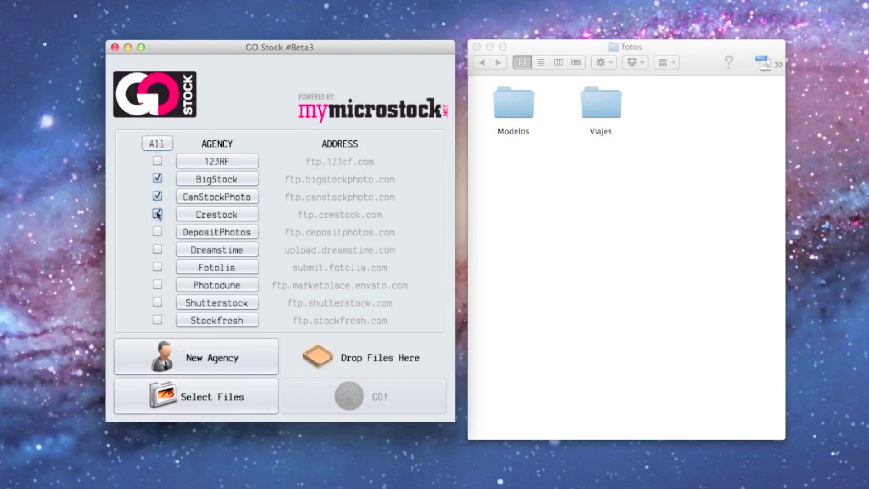
left_click(157, 196)
left_click(157, 178)
left_click(156, 232)
left_click(157, 249)
left_click(157, 233)
left_click(157, 213)
left_click(158, 250)
Open the CanStockPhoto agency settings and rename it to Canstockphoto.
left_click(219, 195)
left_click_drag(465, 180, 395, 341)
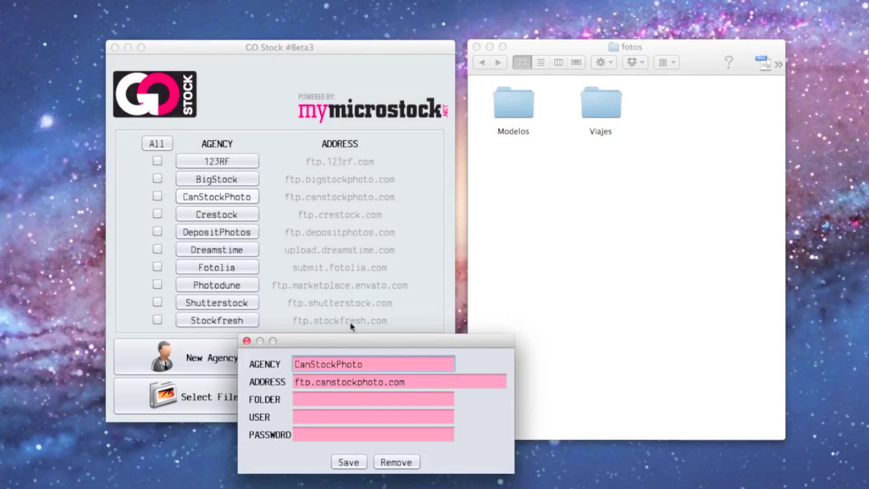
left_click_drag(354, 341, 348, 340)
triple_click(374, 380)
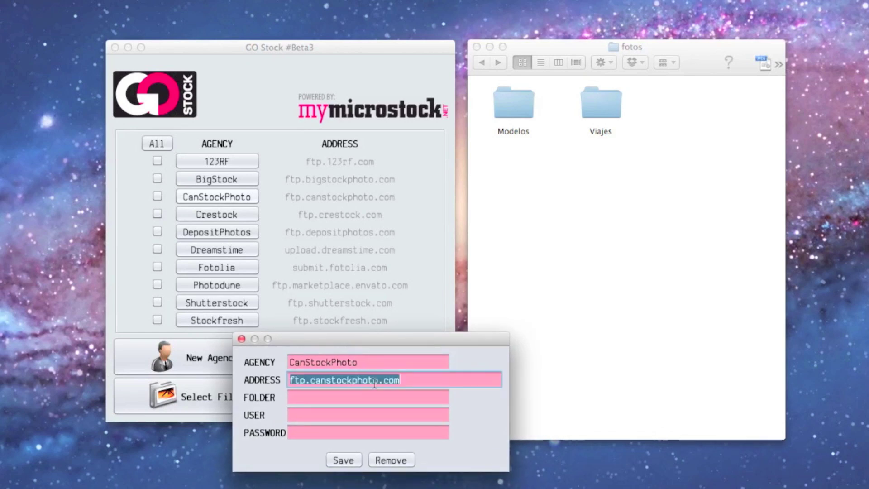
left_click(352, 362)
double_click(352, 362)
left_click_drag(349, 340, 393, 192)
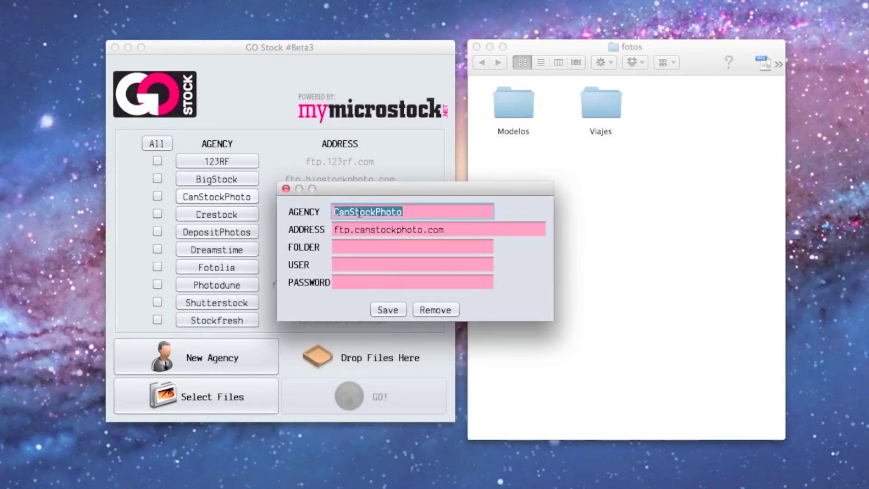
type("Can")
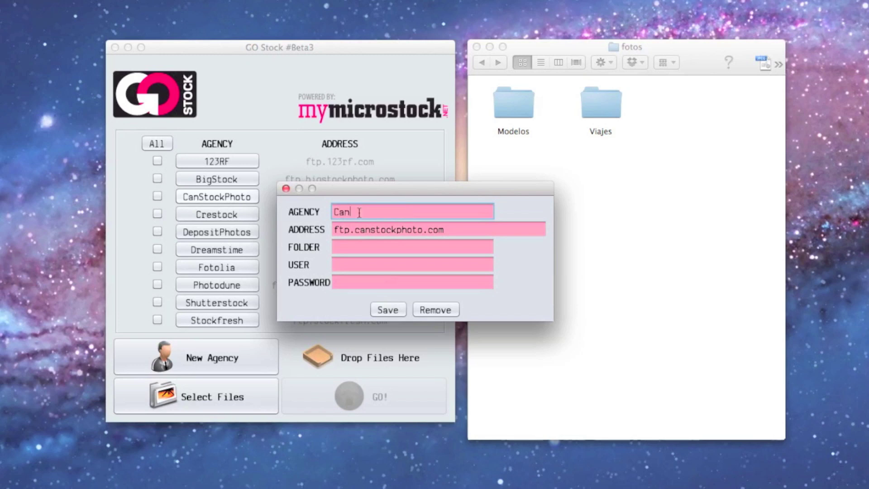
type("stockphoto")
key("Tab")
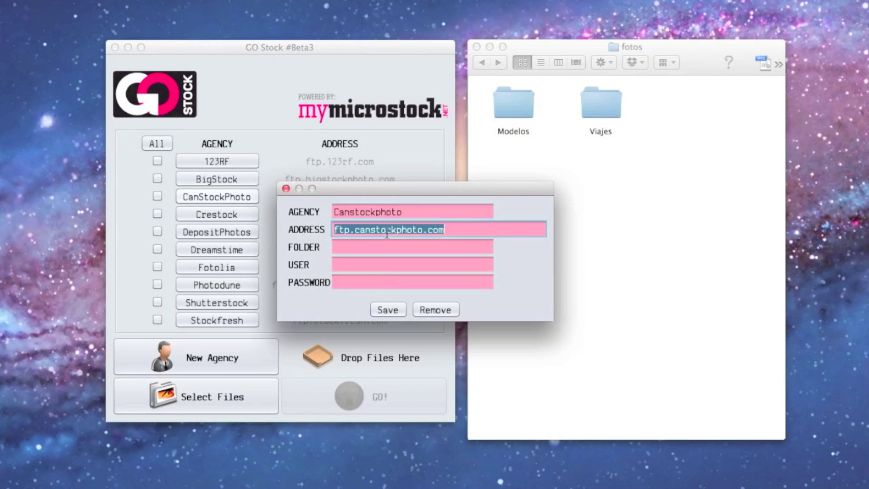
Enter Canstockphoto's FTP user and password and save the agency.
left_click(367, 249)
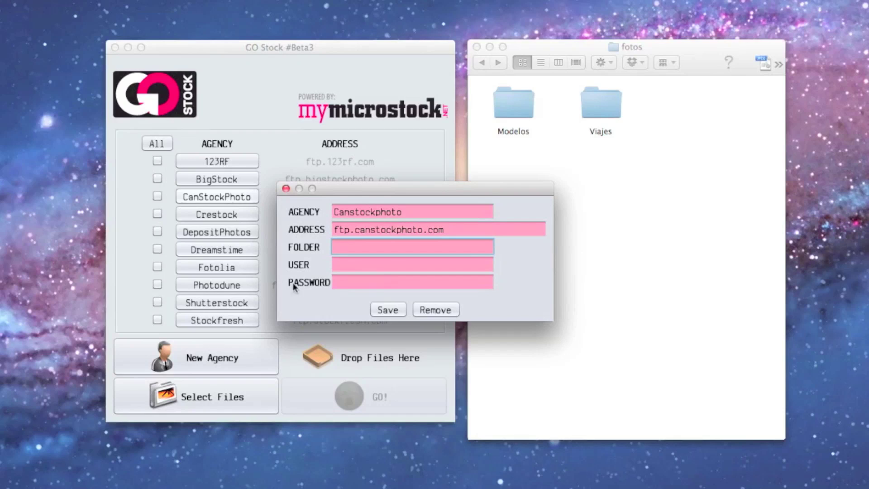
left_click(360, 266)
left_click(360, 281)
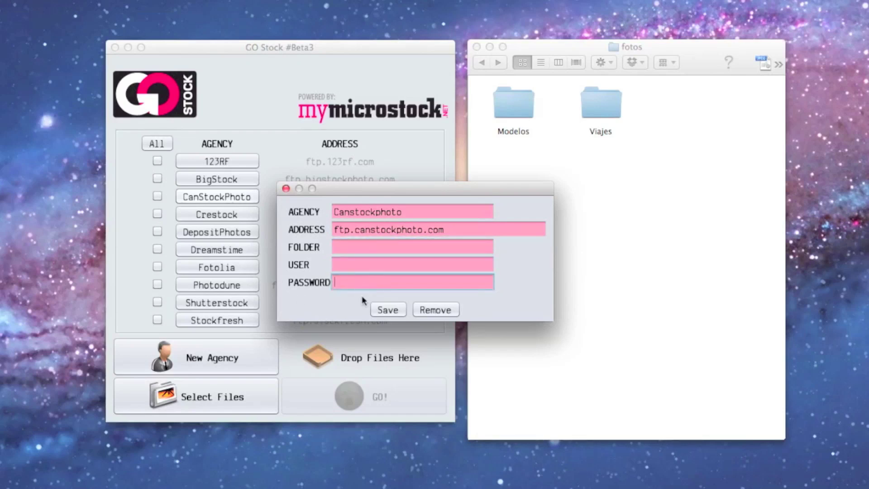
left_click(355, 266)
type("564654")
key("Tab")
type("******")
left_click(392, 310)
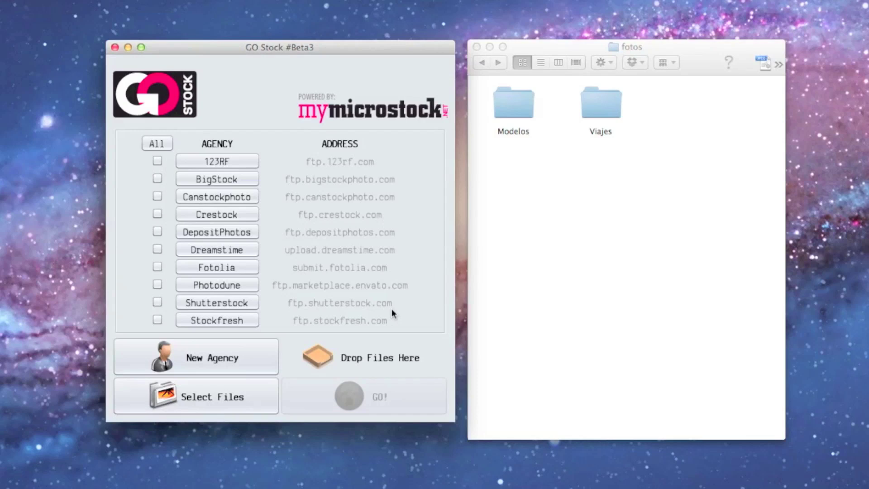
Bring the fotos window forward, open Modelos, and select its two photos.
left_click(546, 222)
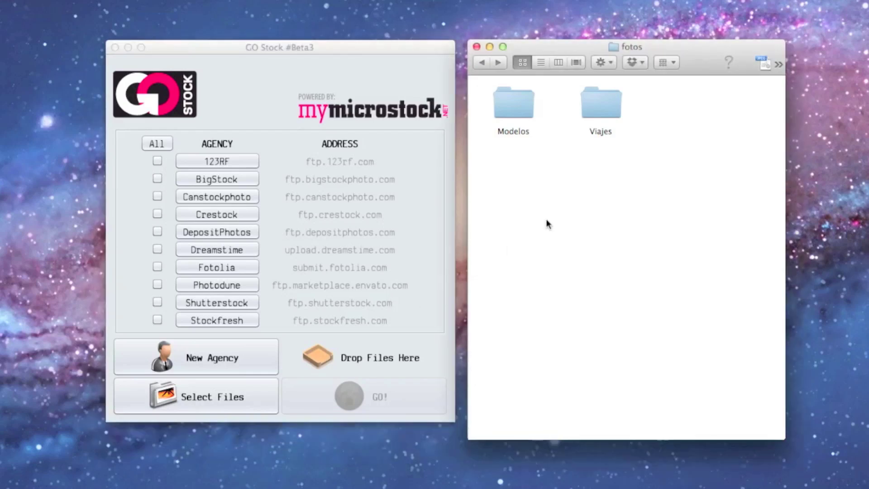
left_click_drag(524, 47, 536, 47)
double_click(538, 100)
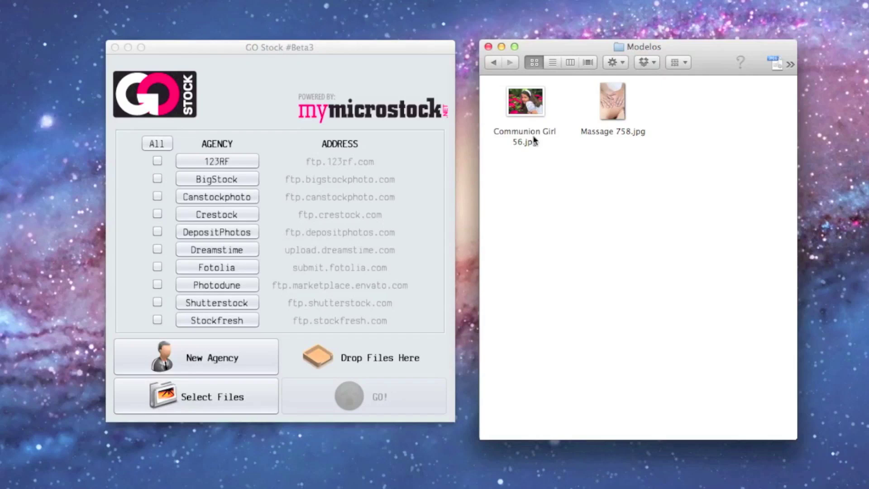
left_click_drag(542, 167, 616, 118)
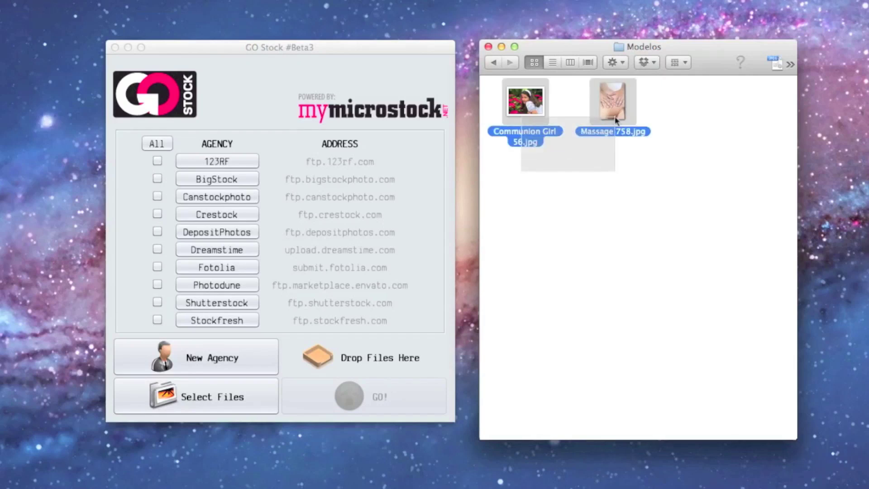
left_click_drag(615, 120, 615, 120)
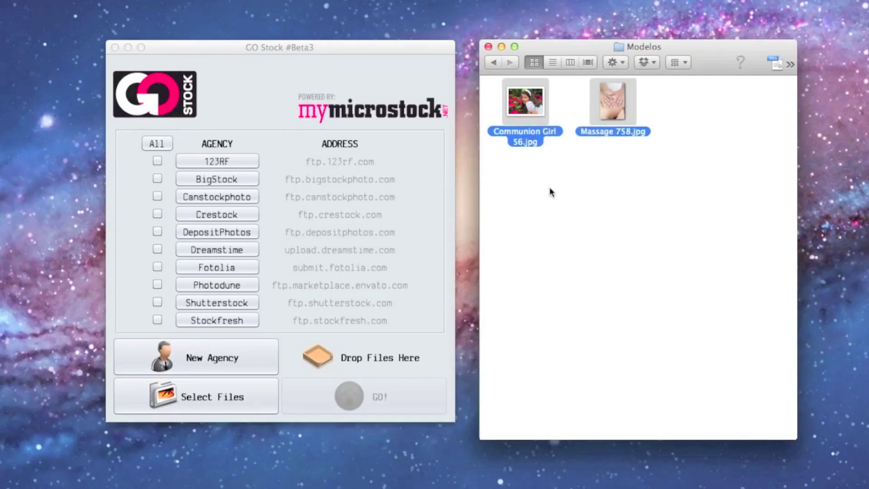
left_click(549, 187)
Drag Communion Girl 56.jpg and Massage 758.jpg from Modelos into GO Stock, totalling 2 Mb.
left_click(494, 62)
left_click(526, 122)
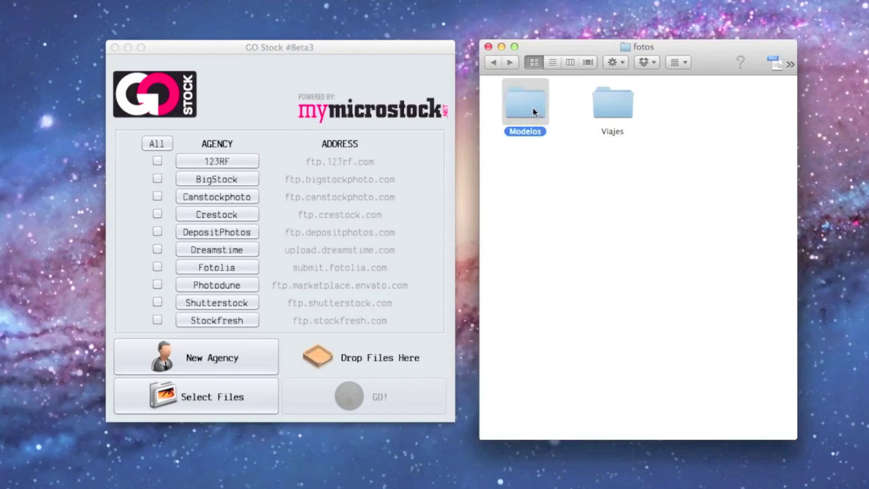
left_click(528, 169)
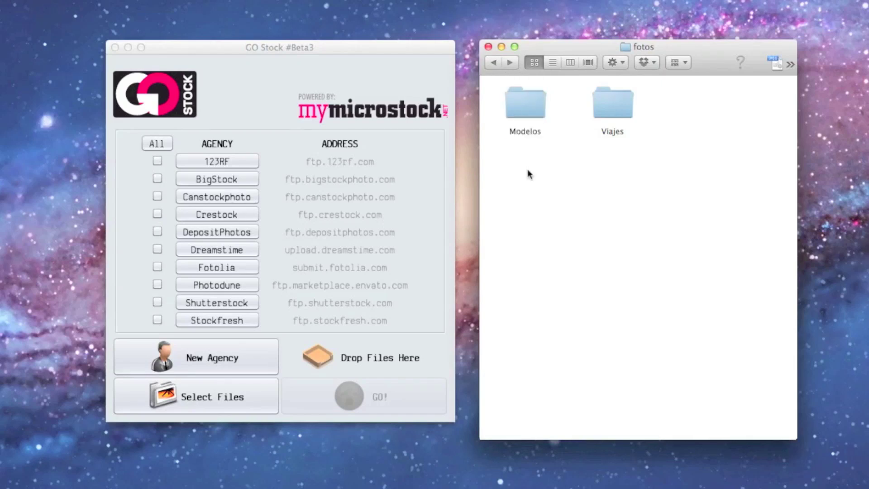
double_click(536, 104)
left_click_drag(611, 141, 357, 298)
left_click(574, 247)
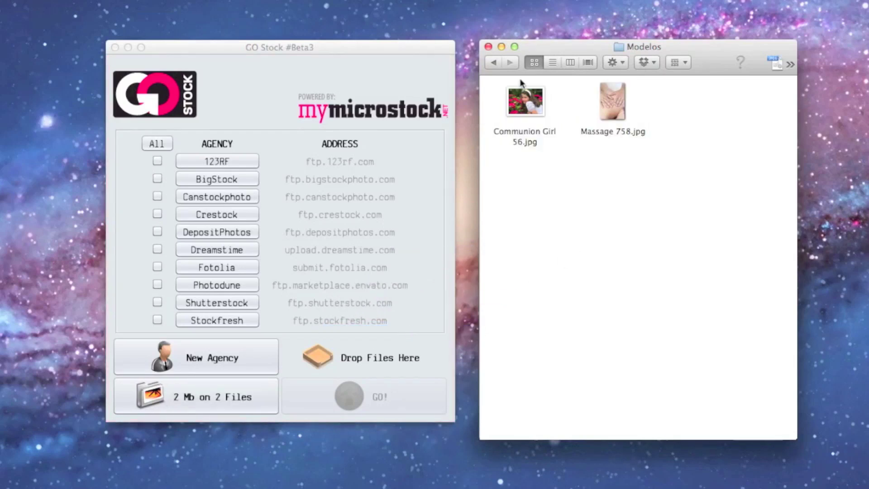
left_click(493, 62)
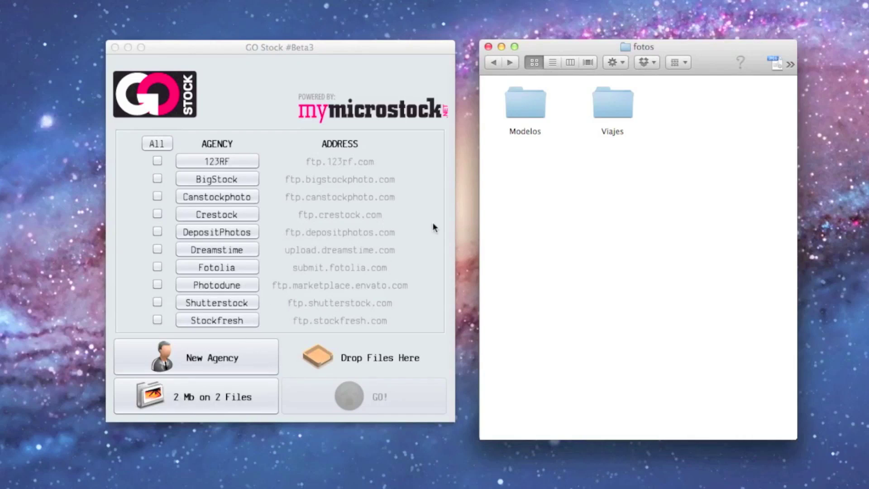
Open the queued list showing both Modelos photos, then cancel browsing for additional files.
left_click(218, 400)
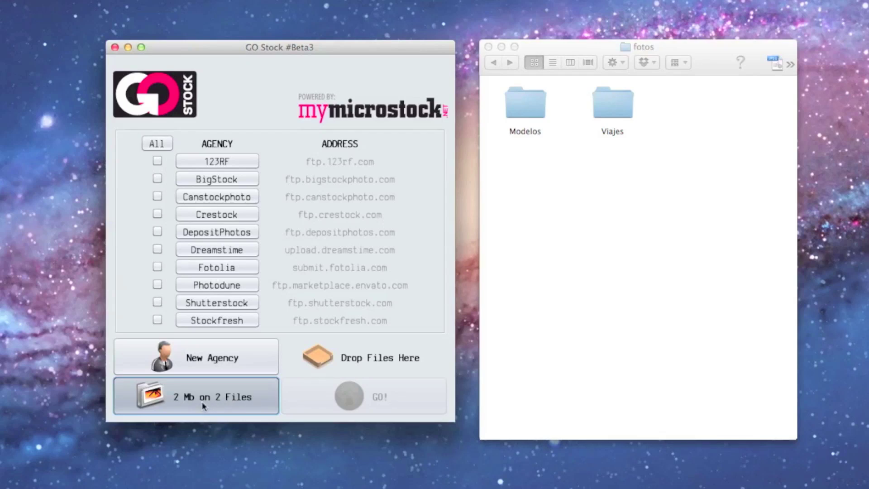
left_click_drag(421, 174, 335, 170)
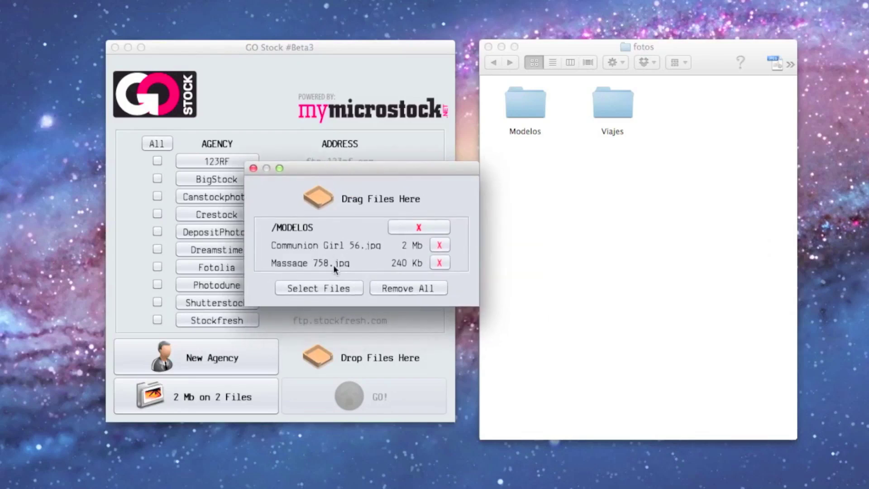
left_click(324, 289)
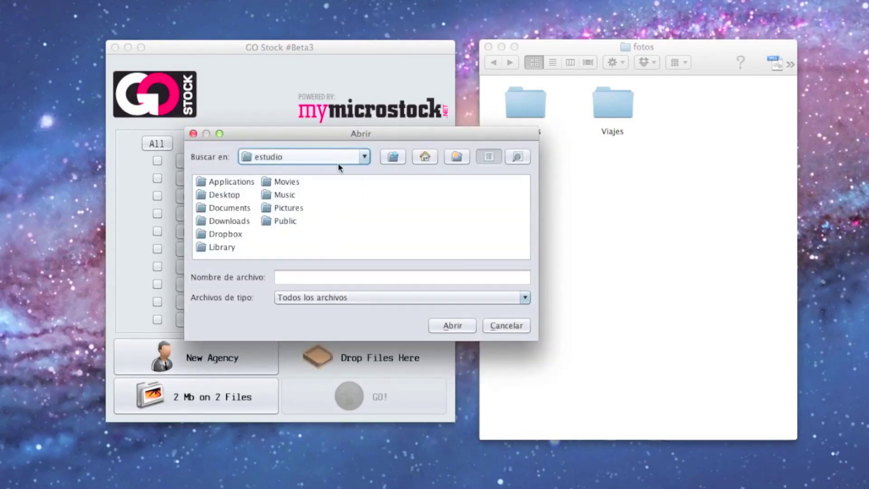
left_click(358, 159)
left_click(459, 276)
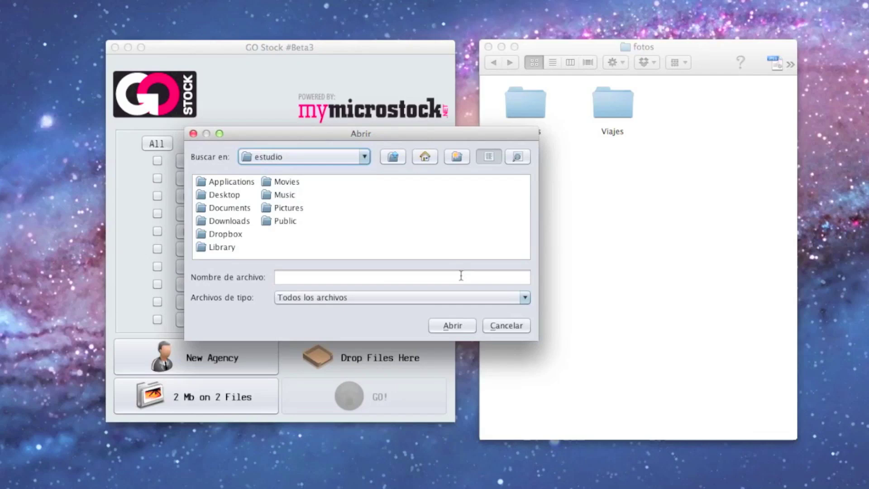
left_click(504, 326)
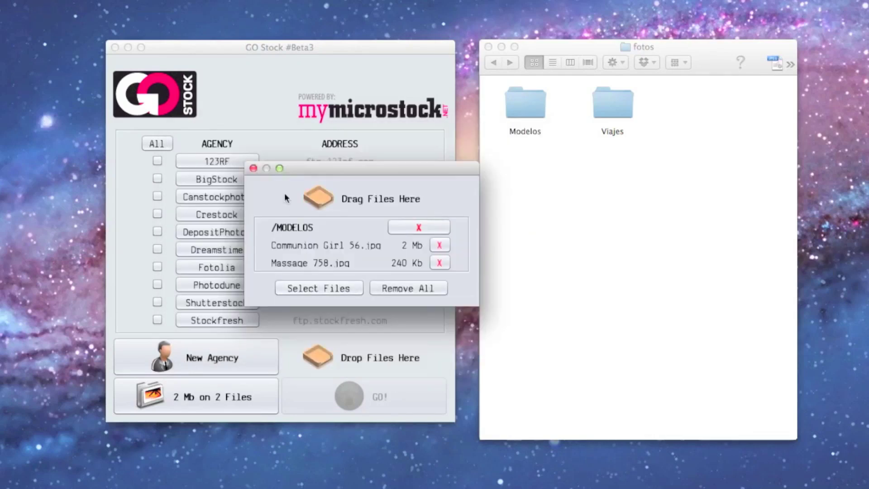
Drag the three Viajes photos into GO Stock and view the 9 Mb on 5 Files list.
left_click(253, 167)
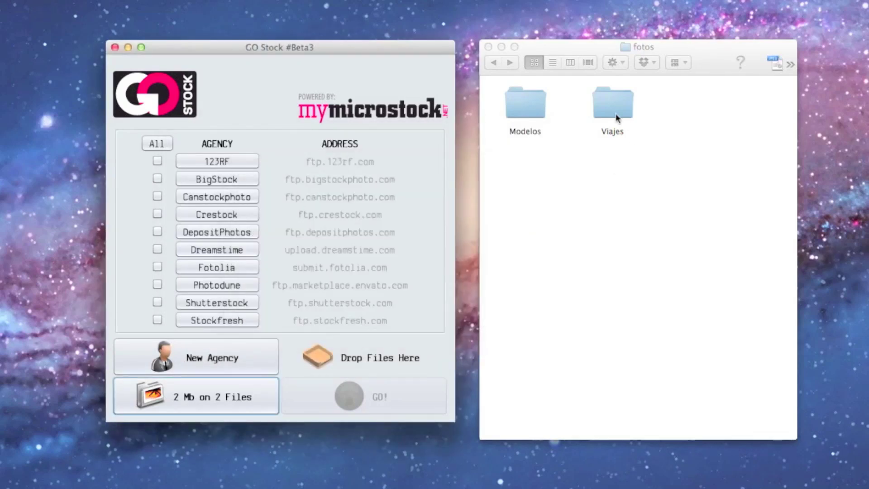
double_click(612, 103)
left_click_drag(519, 187, 706, 104)
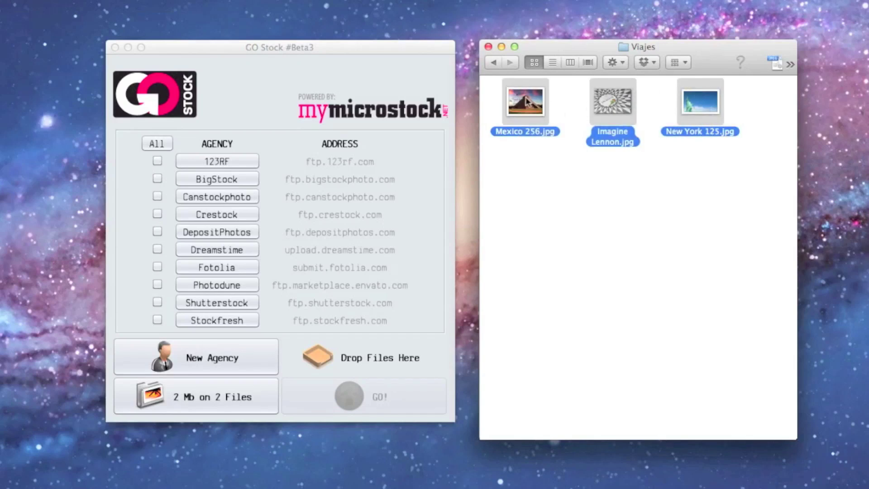
left_click_drag(524, 101, 401, 352)
left_click(237, 400)
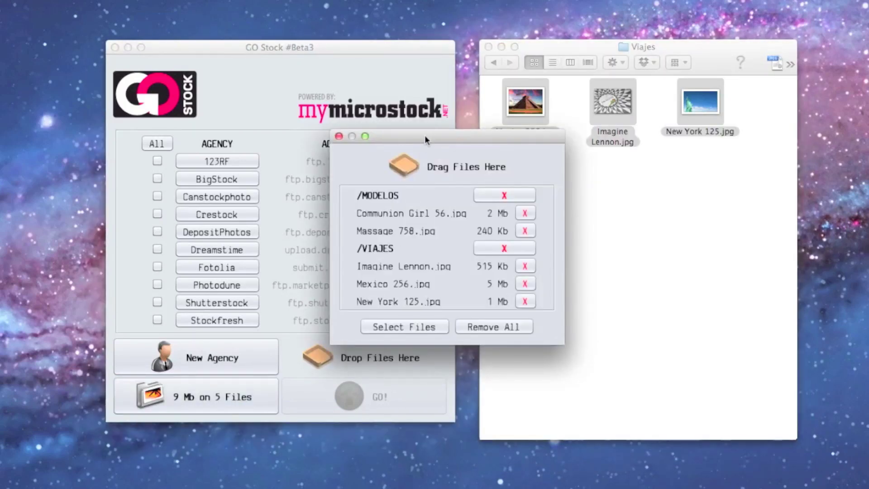
left_click_drag(424, 135, 404, 132)
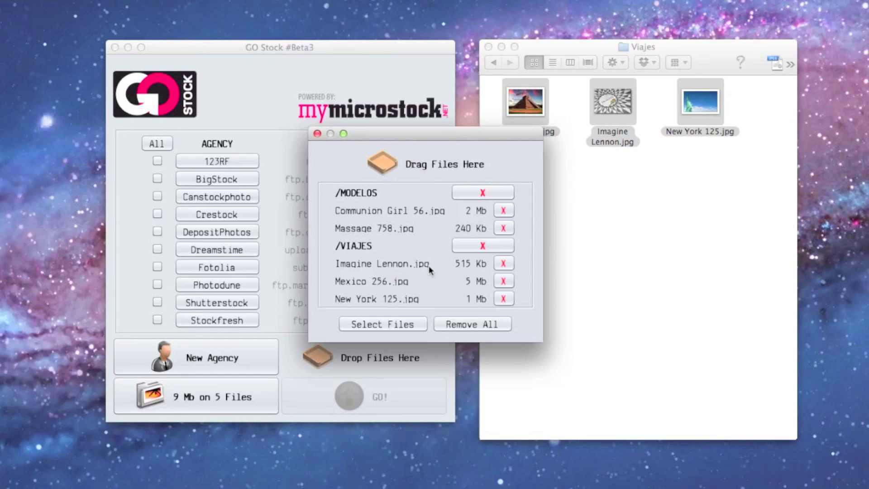
Remove the /MODELOS group, Mexico 256.jpg, and the /VIAJES group, then close the empty list.
left_click(484, 191)
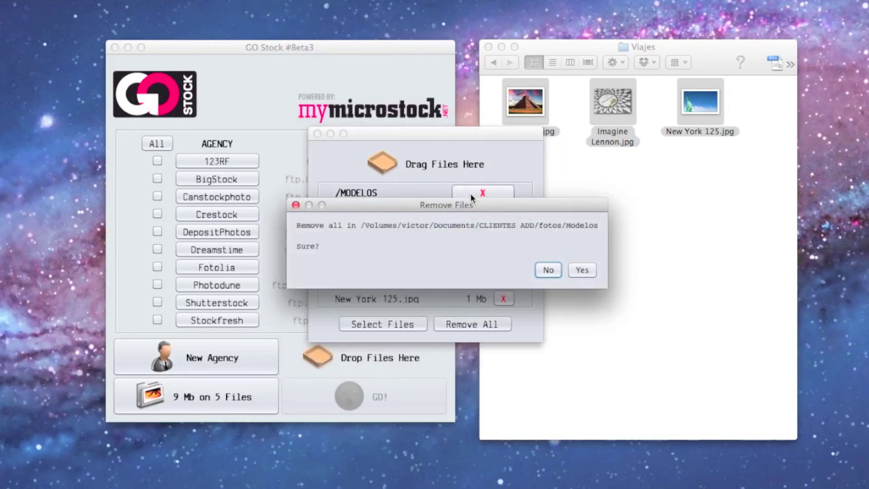
left_click(582, 270)
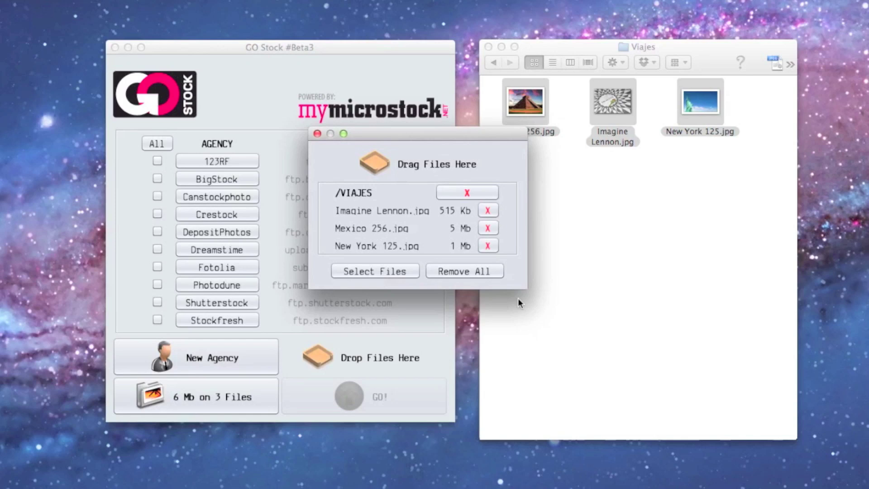
left_click(488, 227)
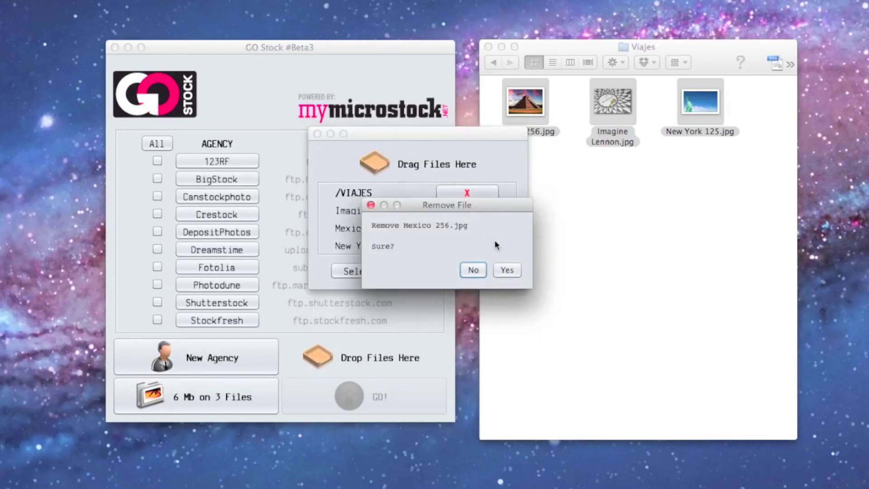
left_click(507, 270)
left_click(467, 194)
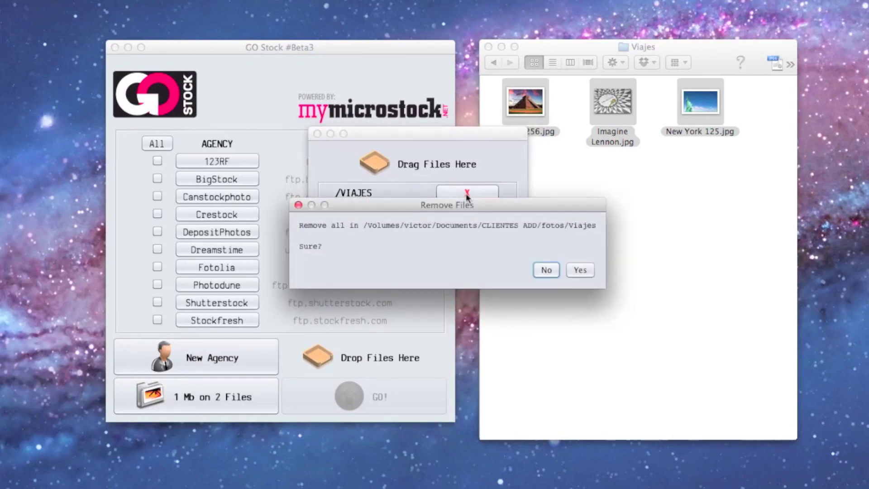
left_click(588, 269)
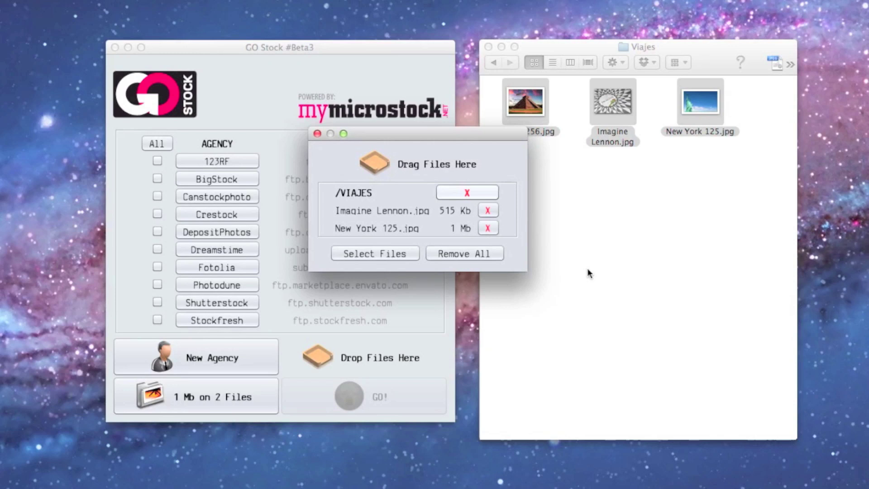
left_click(317, 134)
left_click(572, 185)
left_click(624, 183)
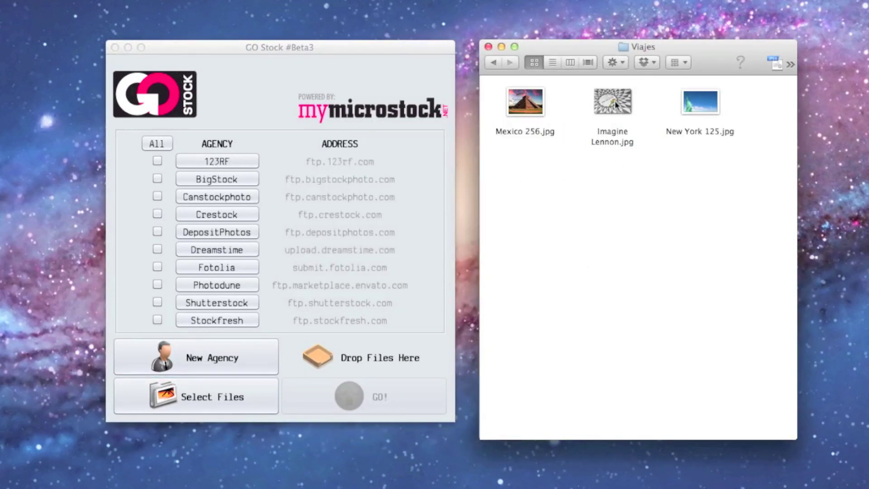
Queue Imagine Lennon.jpg from Viajes and Massage 758.jpg from Modelos, checking the 756 Kb list.
left_click_drag(614, 100, 441, 255)
left_click(554, 221)
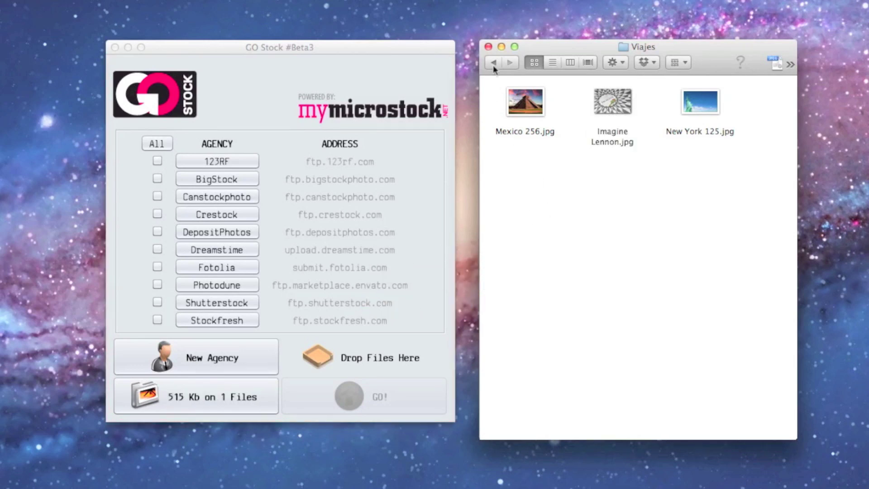
left_click(493, 67)
double_click(523, 106)
left_click(617, 103)
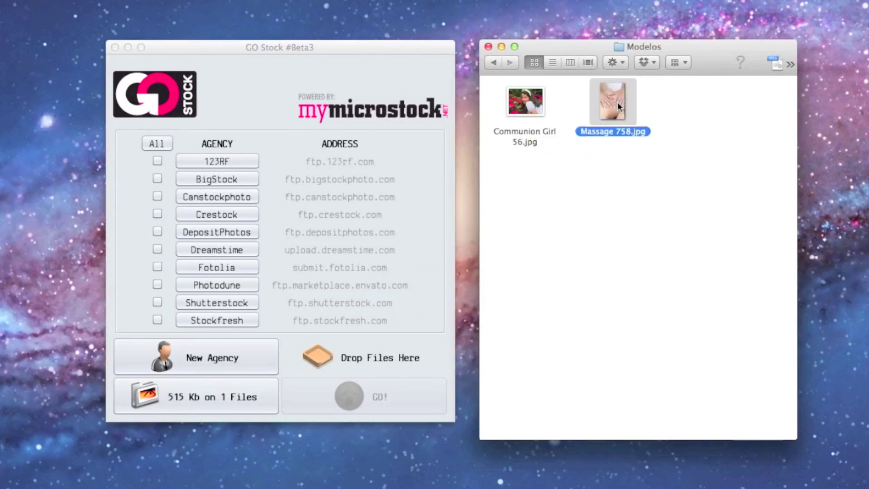
left_click_drag(617, 101, 382, 257)
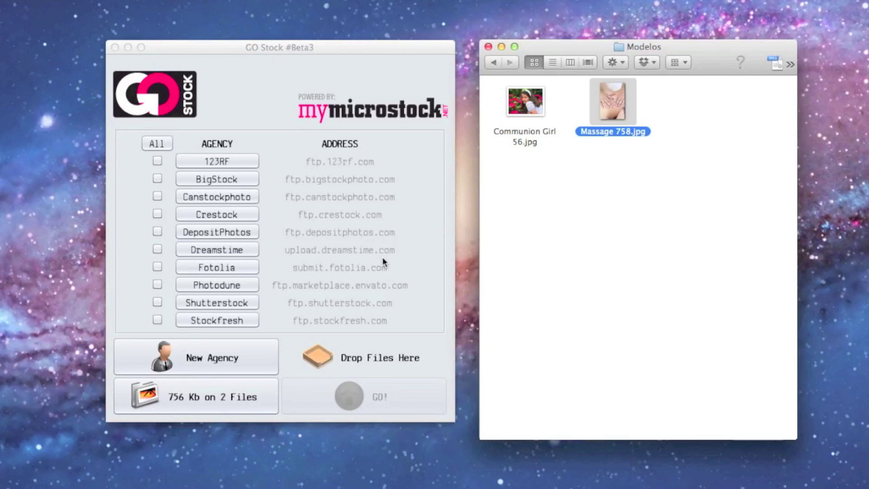
left_click(255, 395)
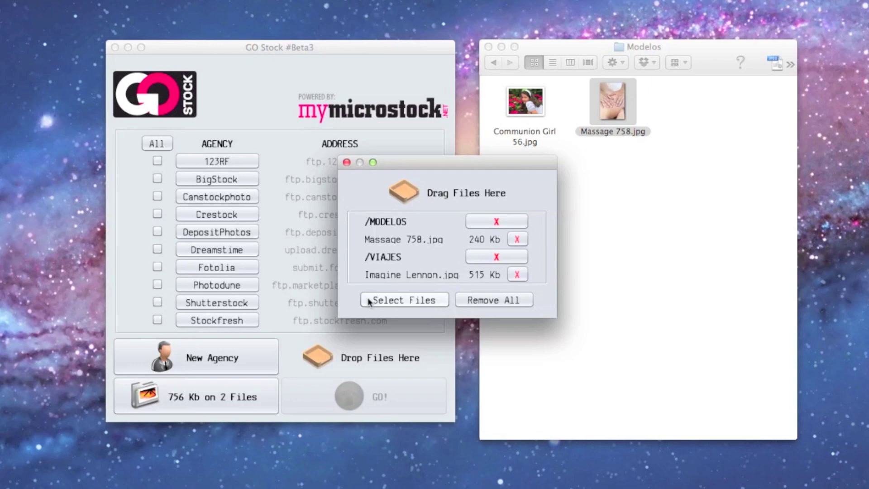
left_click(346, 162)
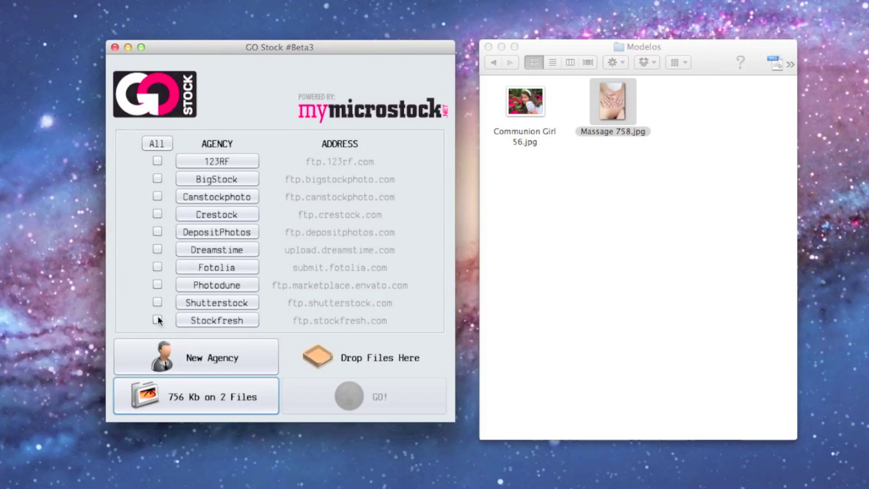
Tick only DepositPhotos and 123RF as destinations and start the upload with GO!
left_click(158, 144)
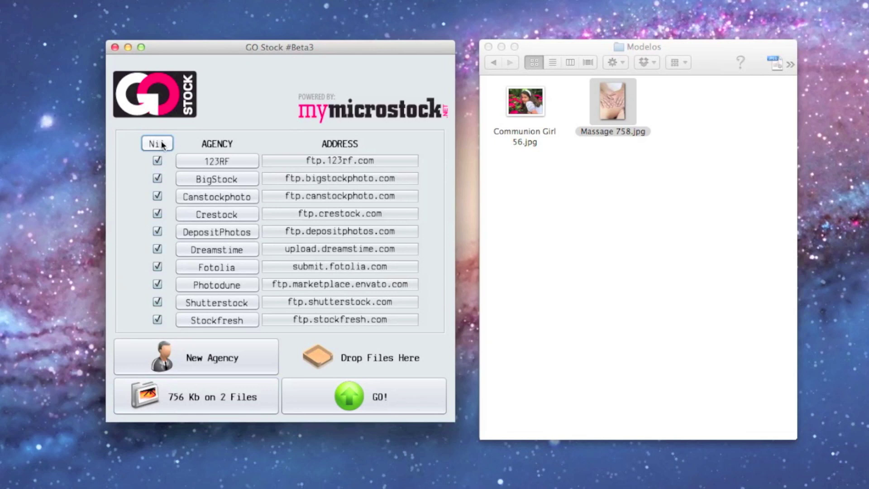
left_click(161, 143)
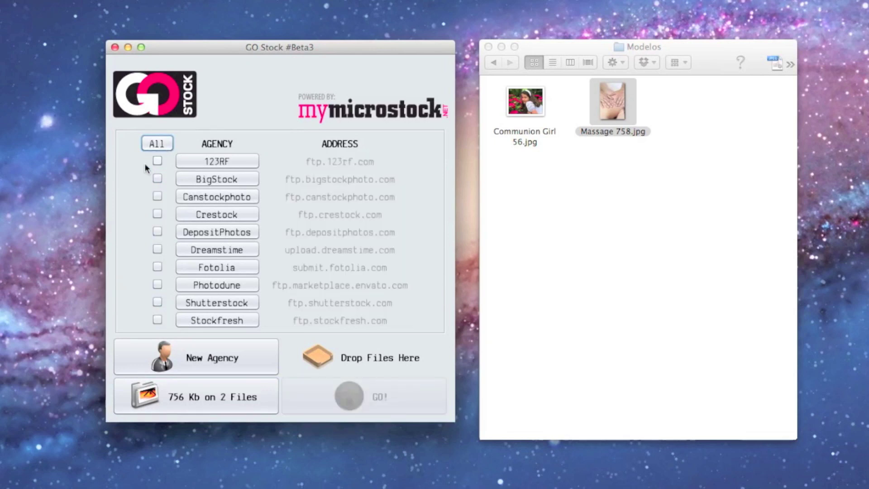
left_click(156, 232)
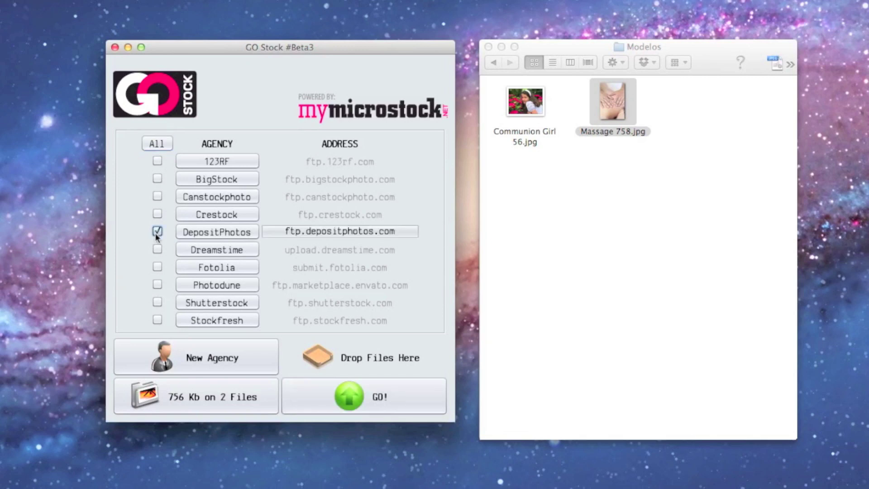
left_click(157, 161)
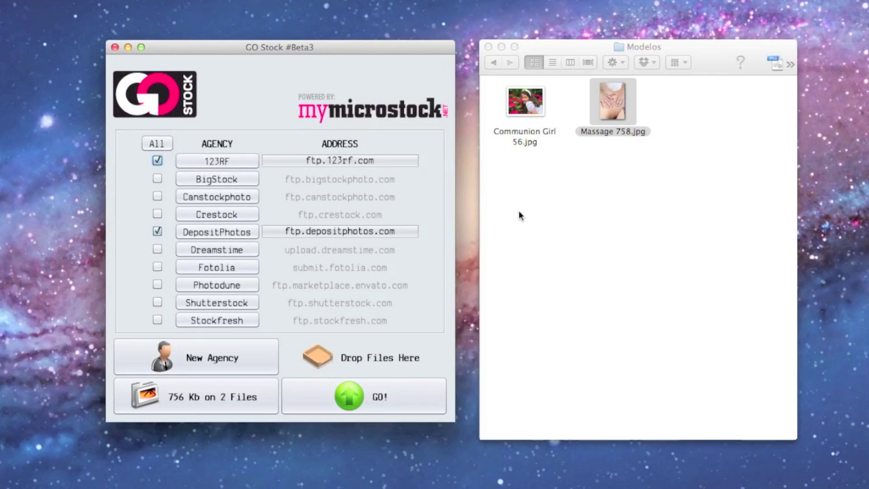
left_click(379, 401)
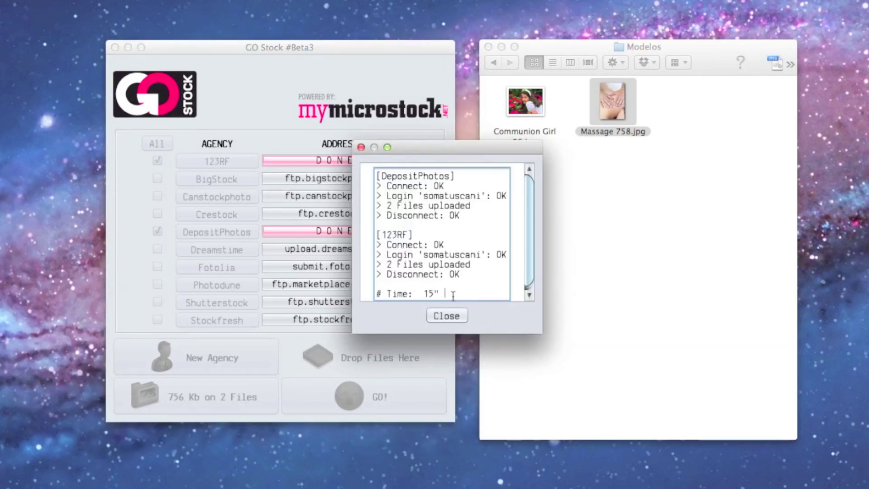
Inspect the upload log's DepositPhotos and 123RF entries, then close the log to reach the clear prompt.
left_click_drag(459, 296, 367, 163)
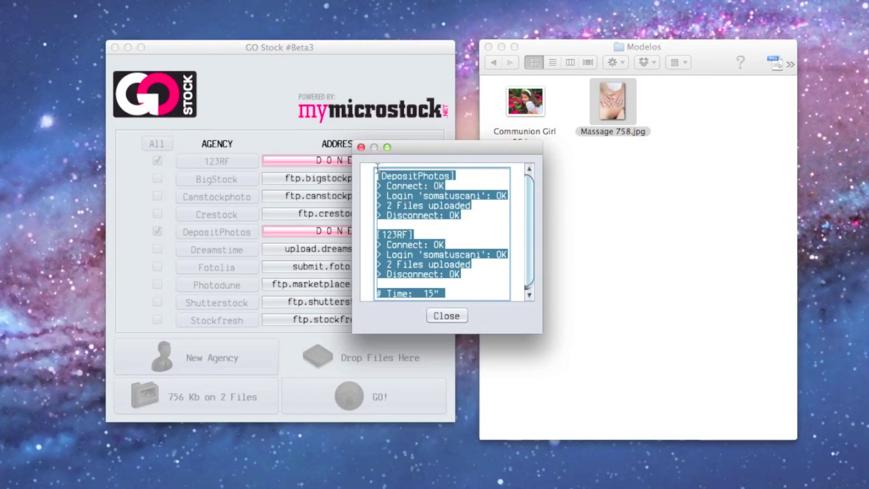
left_click(411, 183)
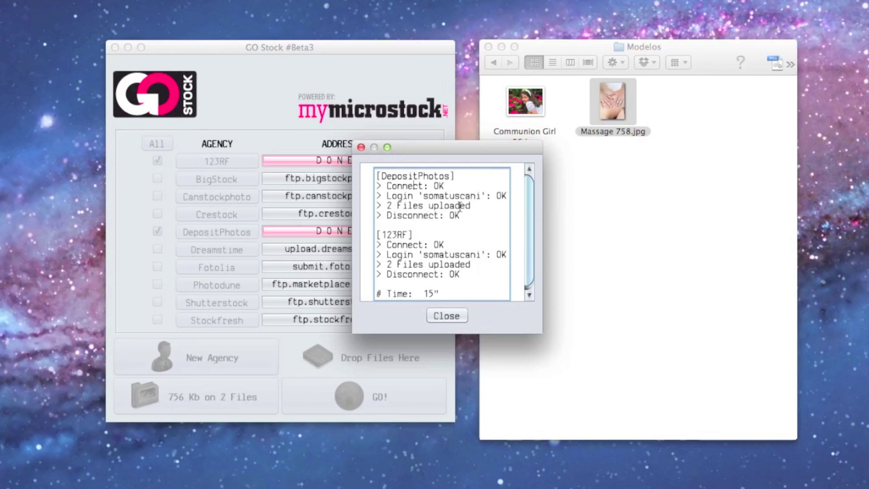
left_click_drag(460, 217, 392, 213)
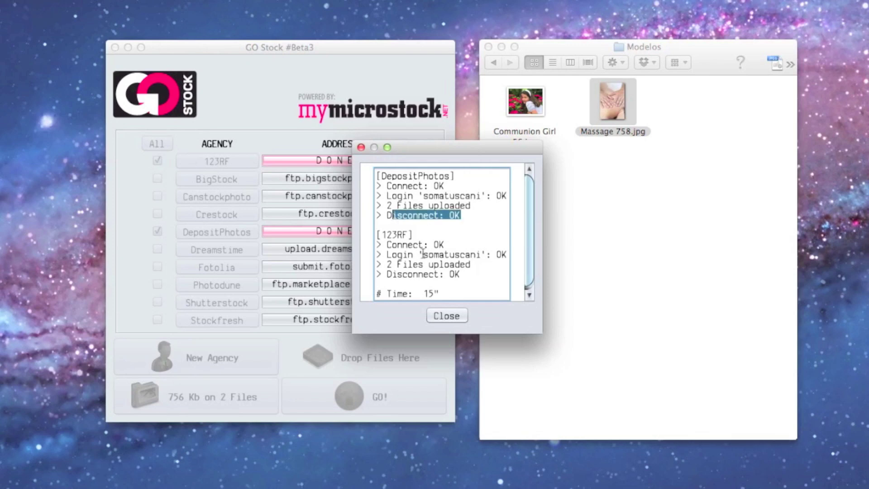
scroll(422, 257, "down", 1)
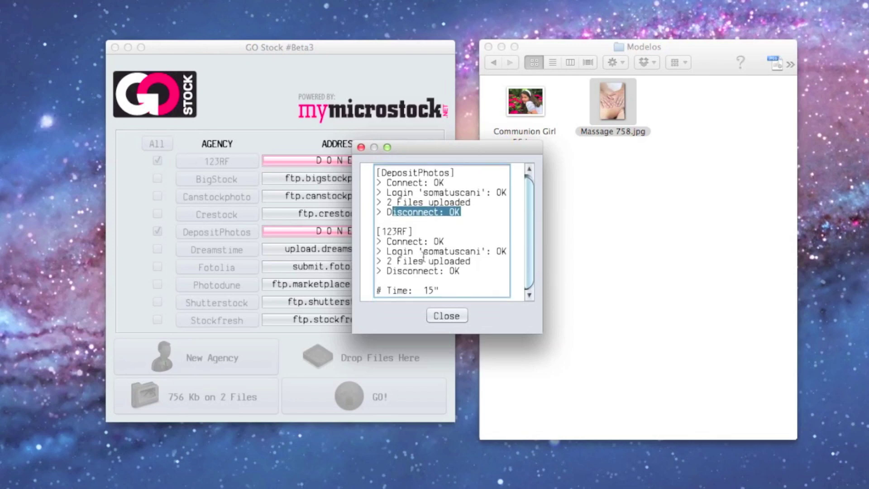
double_click(406, 173)
left_click(398, 229)
triple_click(398, 228)
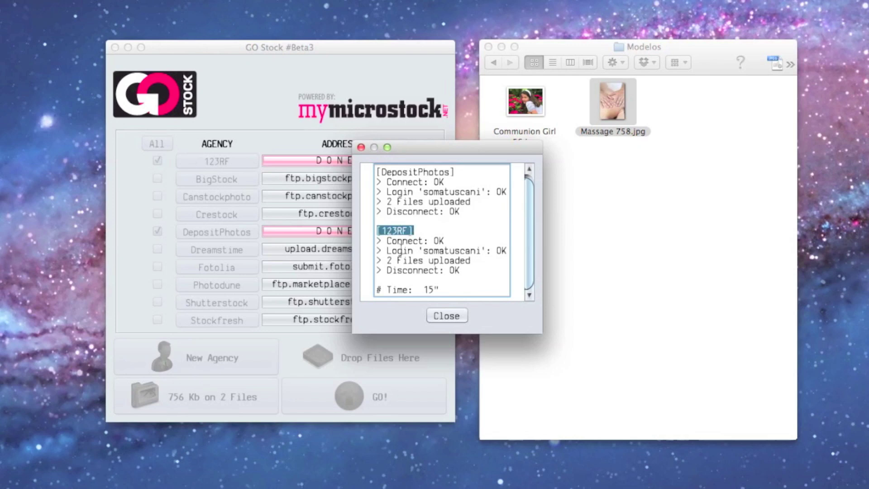
left_click(452, 317)
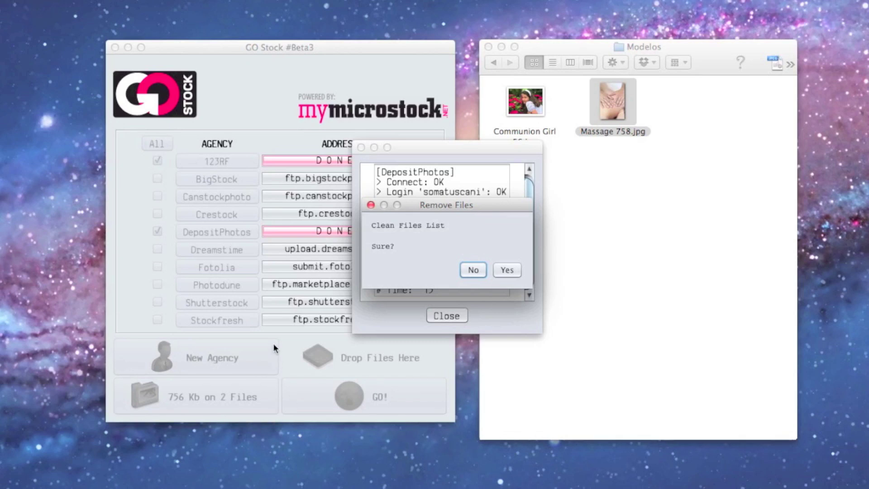
Confirm clearing the file list, then return Finder to the fotos folder with Modelos and Viajes.
left_click(507, 270)
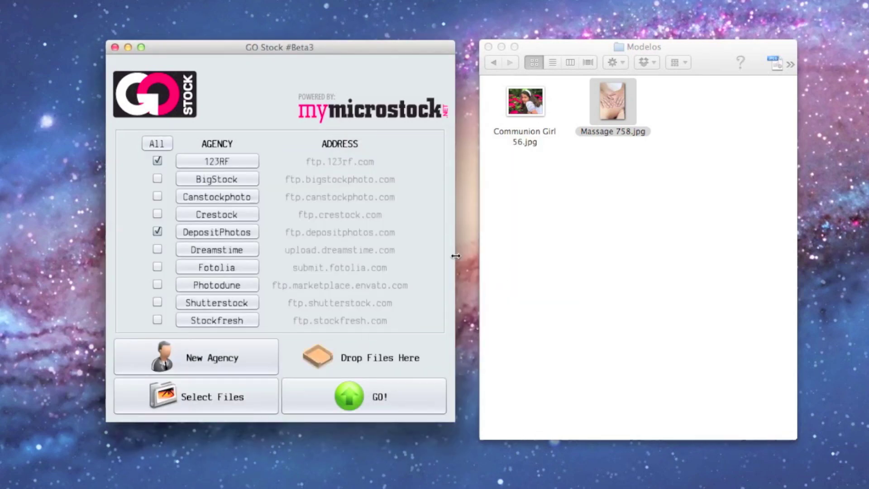
left_click(558, 233)
left_click(494, 63)
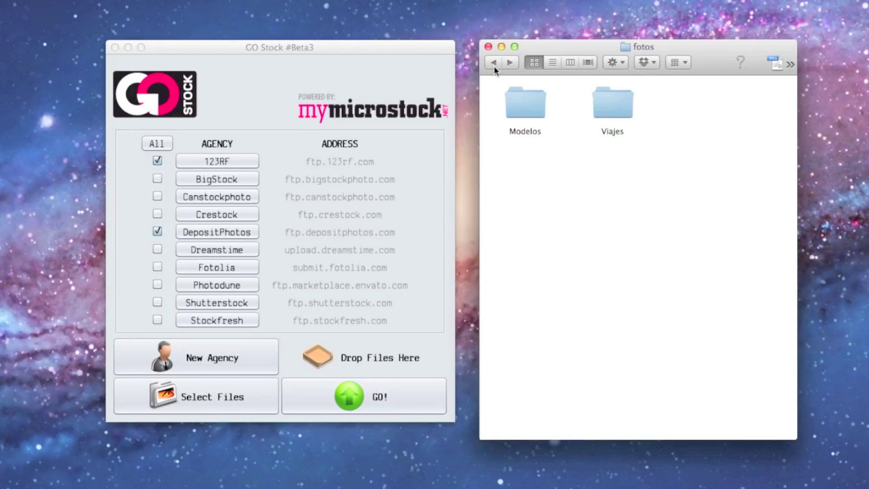
left_click_drag(487, 77, 653, 144)
left_click(649, 152)
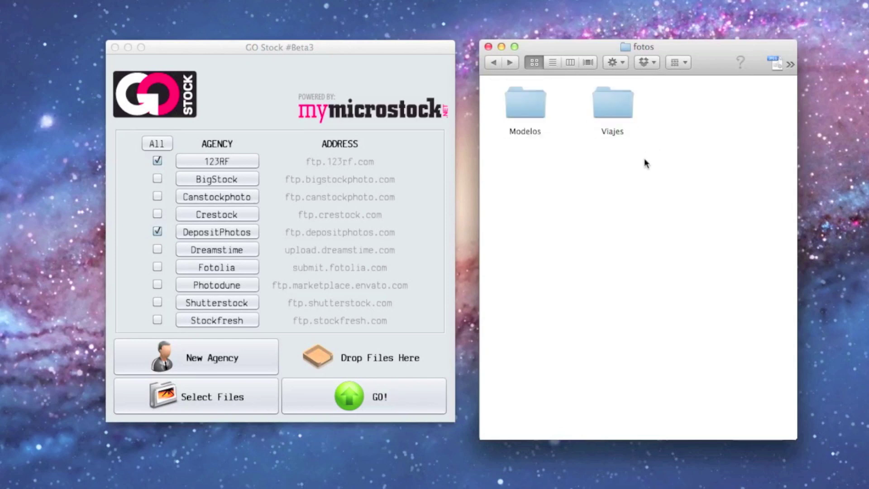